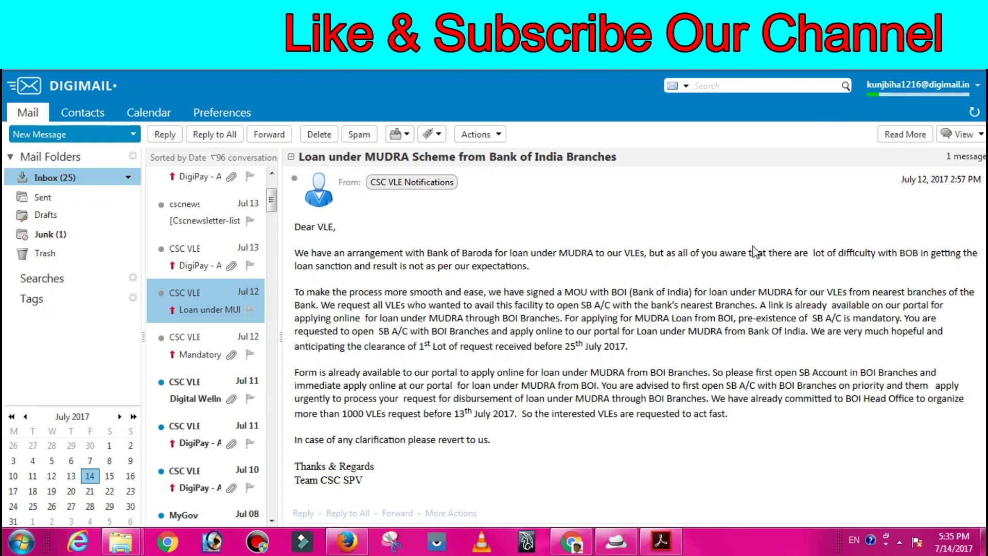
{"action": "mouse_move", "coordinate": [755, 325]}
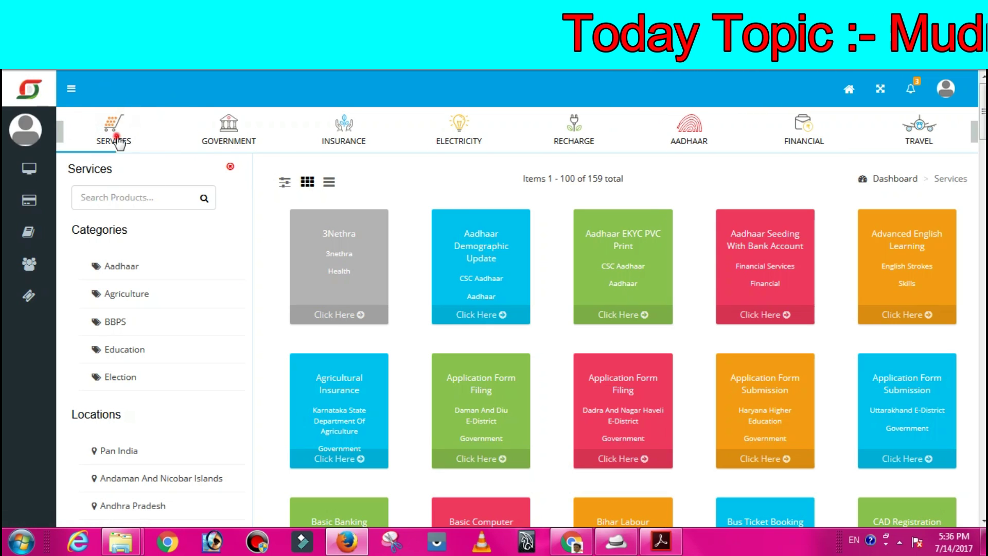
- Search the Digital Seva services for MUDRA and open the Pradhan Mantri Mudra Loan card
{"action": "left_click", "coordinate": [161, 187]}
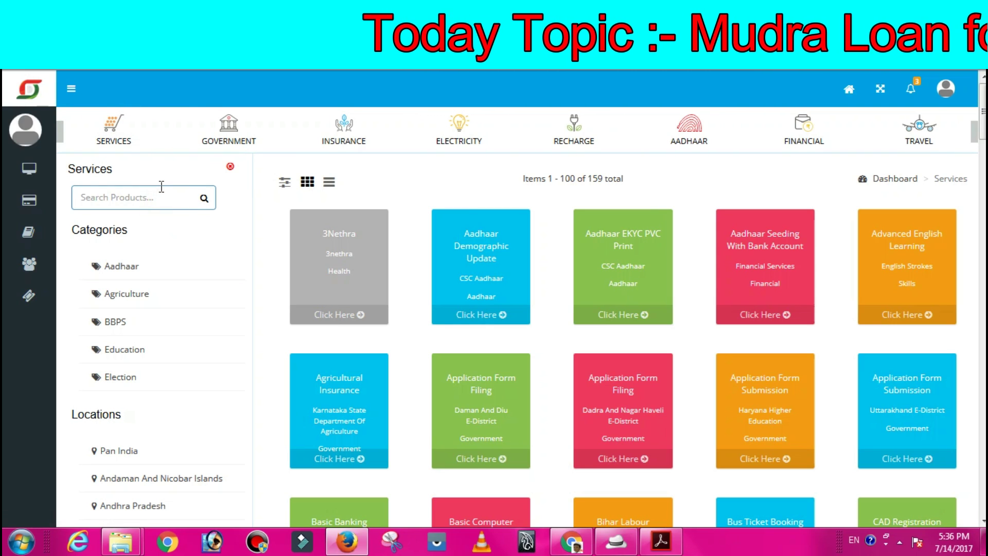
{"action": "type", "text": "MUDRA"}
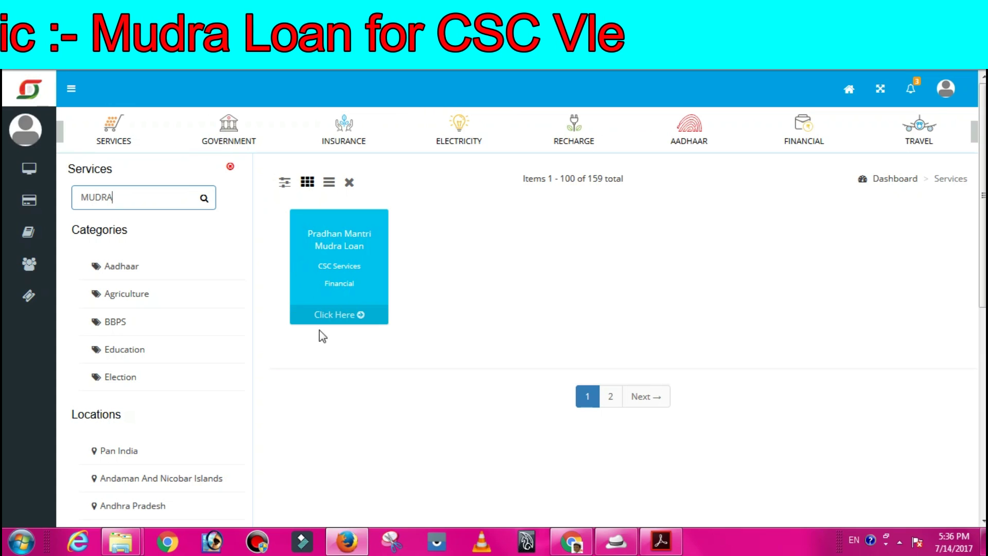
{"action": "left_click", "coordinate": [350, 316]}
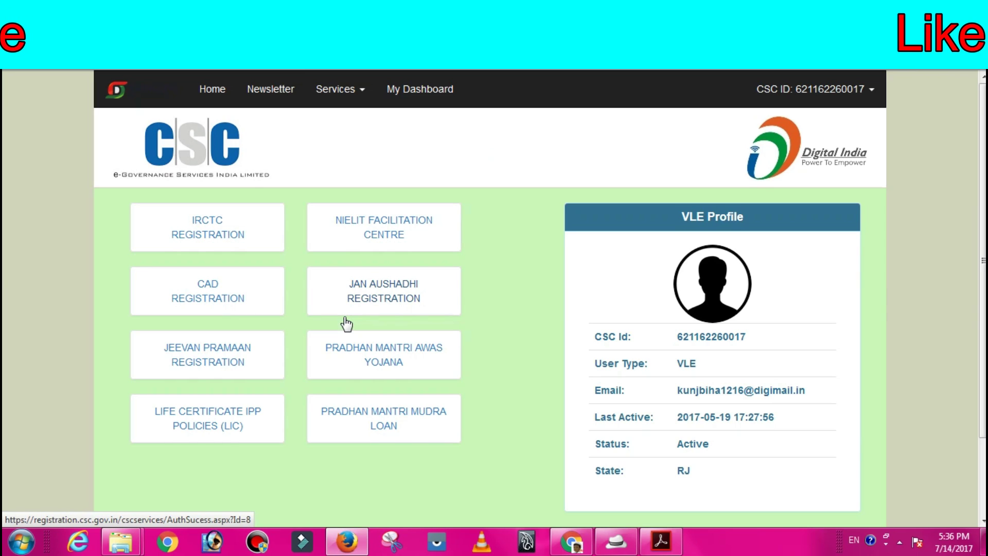
- Open the Pradhan Mantri Mudra Loan tile, then the Mudra Loan Registration Request for Bank of India
{"action": "left_click", "coordinate": [386, 416]}
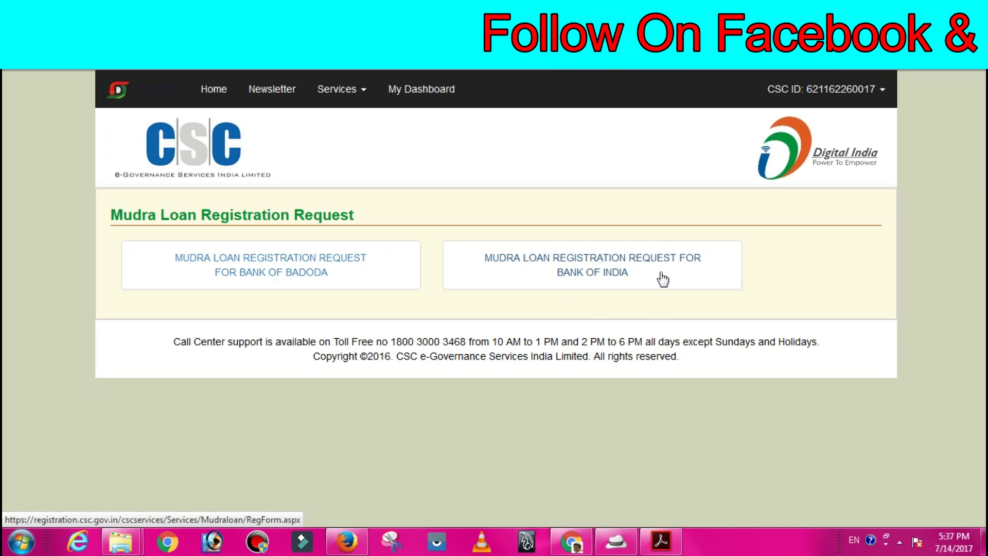
{"action": "left_click", "coordinate": [600, 260]}
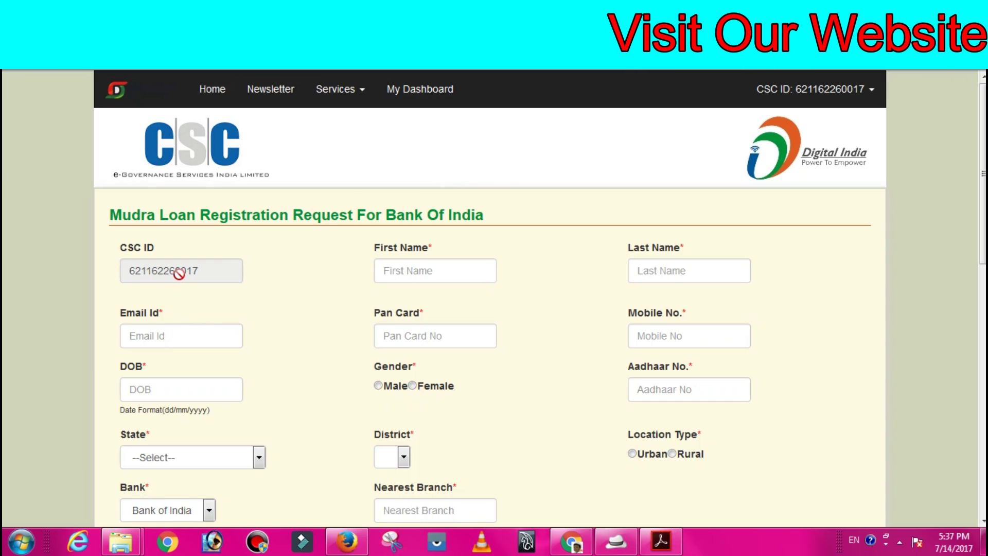
- Enter the applicant's first name and last name on the Bank of India form
{"action": "left_click", "coordinate": [466, 273]}
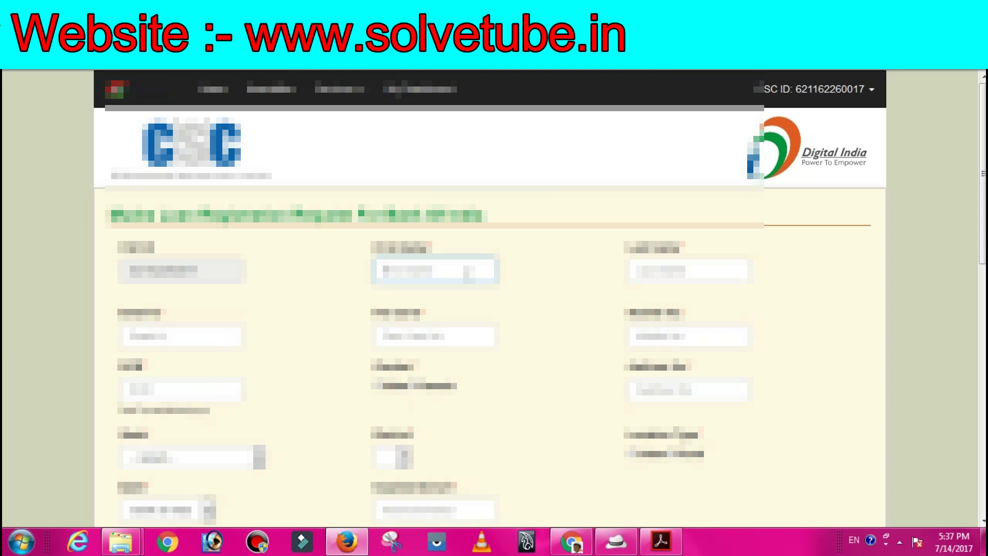
{"action": "left_click", "coordinate": [688, 270]}
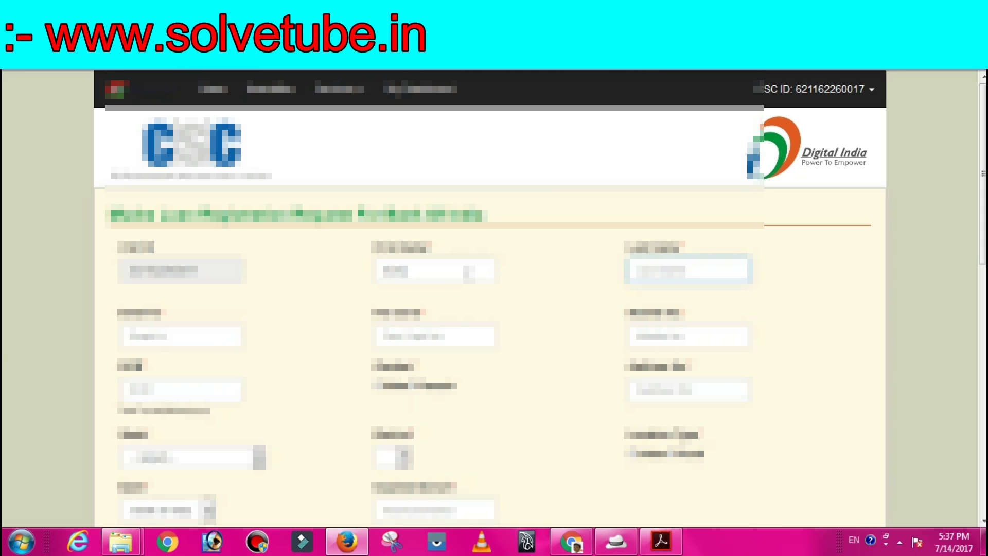
{"action": "left_click", "coordinate": [435, 270]}
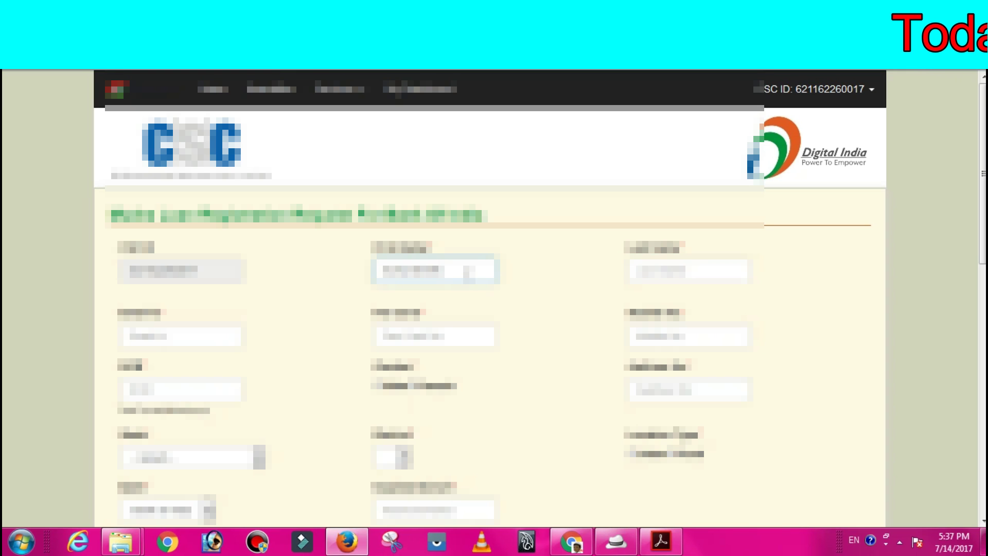
{"action": "left_click", "coordinate": [688, 270]}
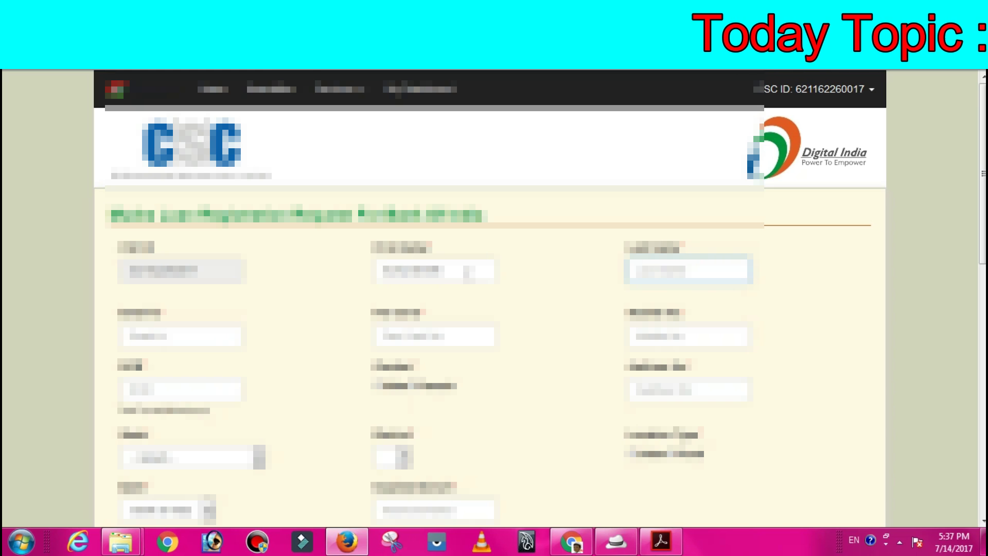
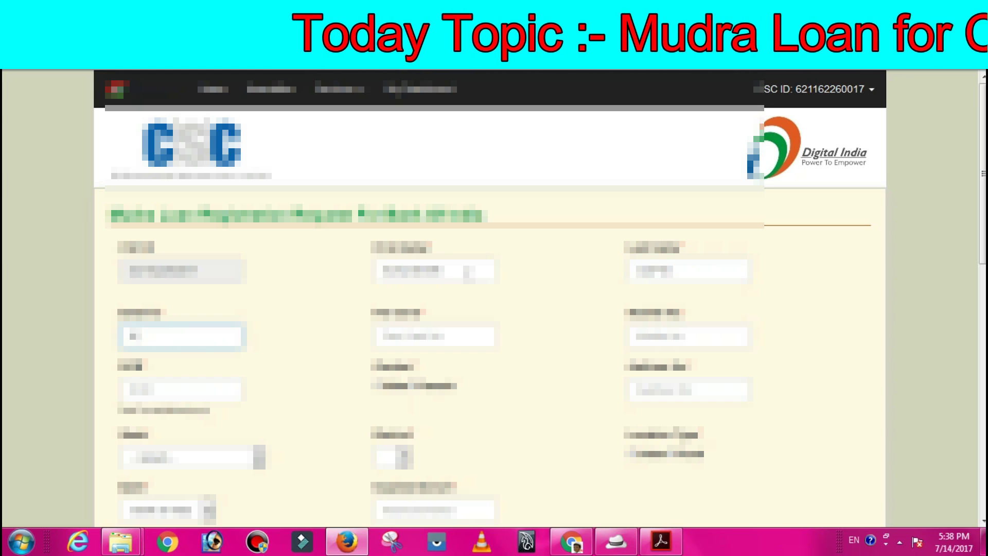
- Fill in the e-mail, PAN card and mobile number fields and begin the date of birth
{"action": "type", "text": "near post office"}
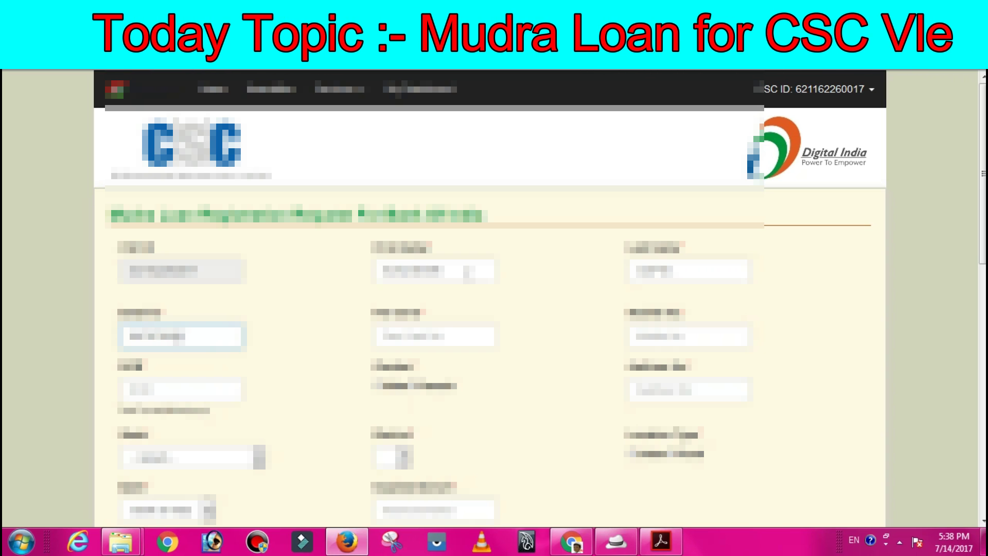
{"action": "left_click", "coordinate": [435, 336]}
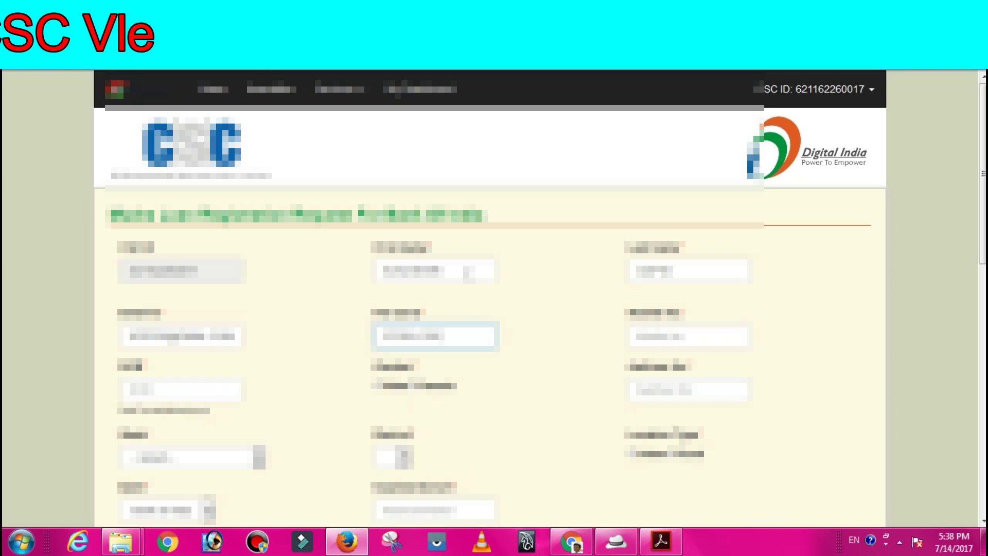
{"action": "left_click", "coordinate": [688, 336]}
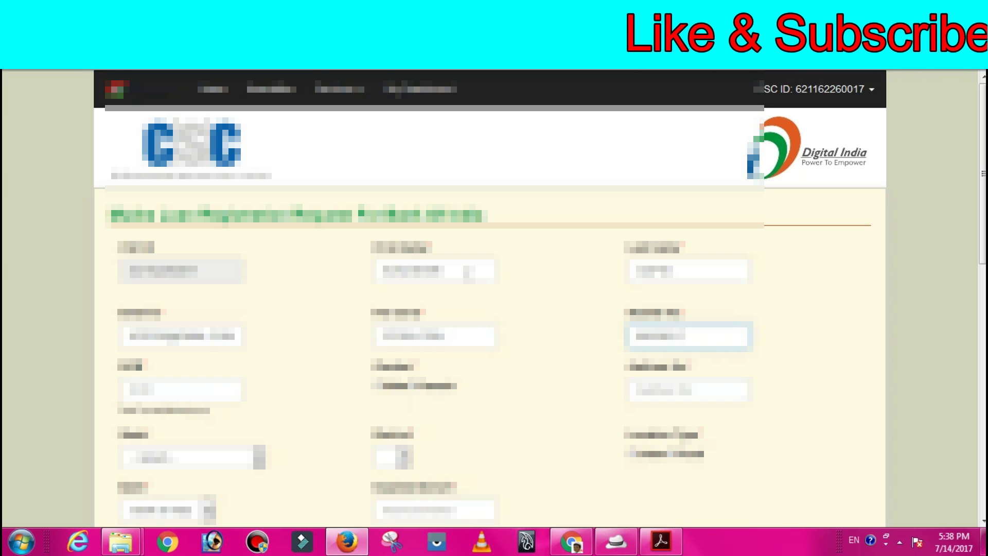
{"action": "left_click", "coordinate": [181, 389]}
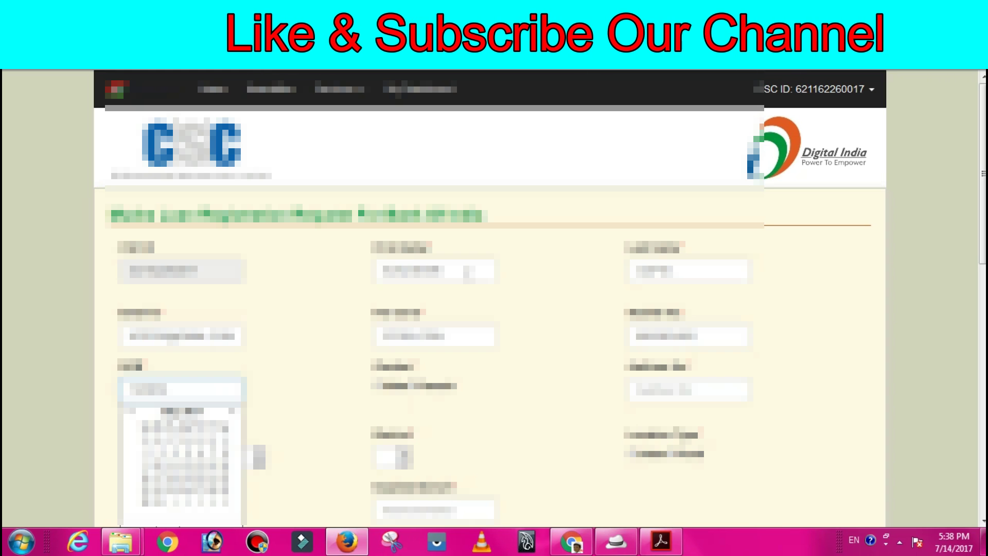
{"action": "key", "text": "Return"}
- Confirm a valid date of birth, choose the district and select a location type
{"action": "left_click", "coordinate": [181, 389]}
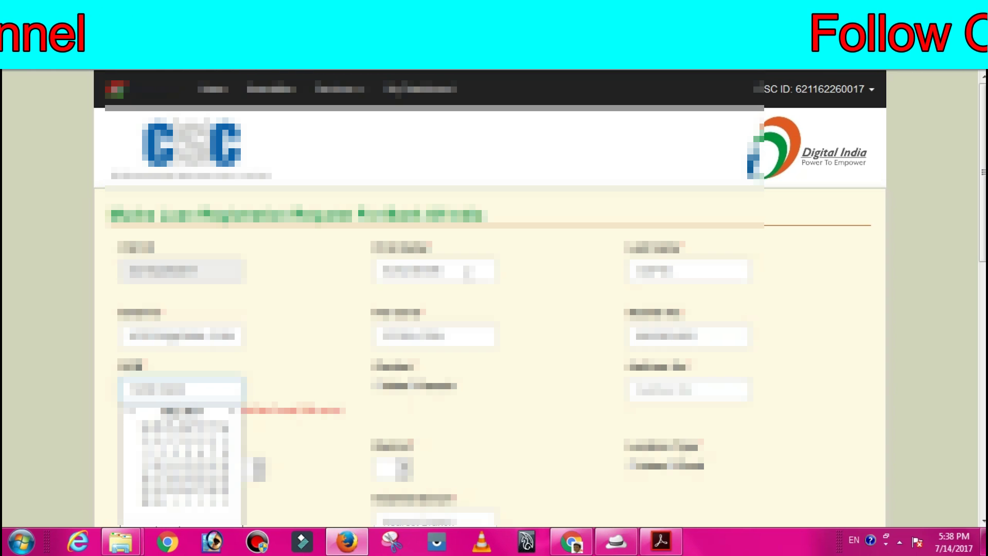
{"action": "key", "text": "Return"}
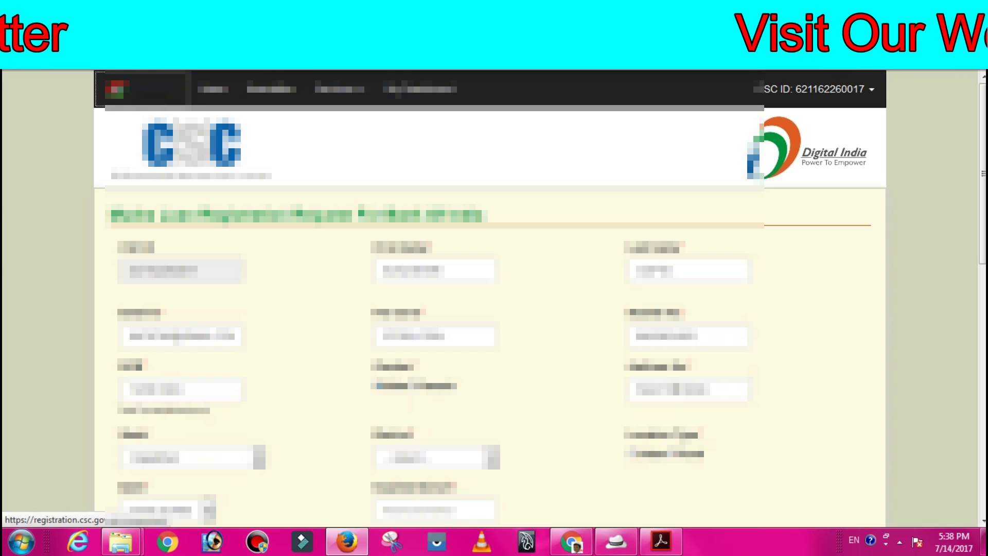
{"action": "left_click", "coordinate": [456, 457]}
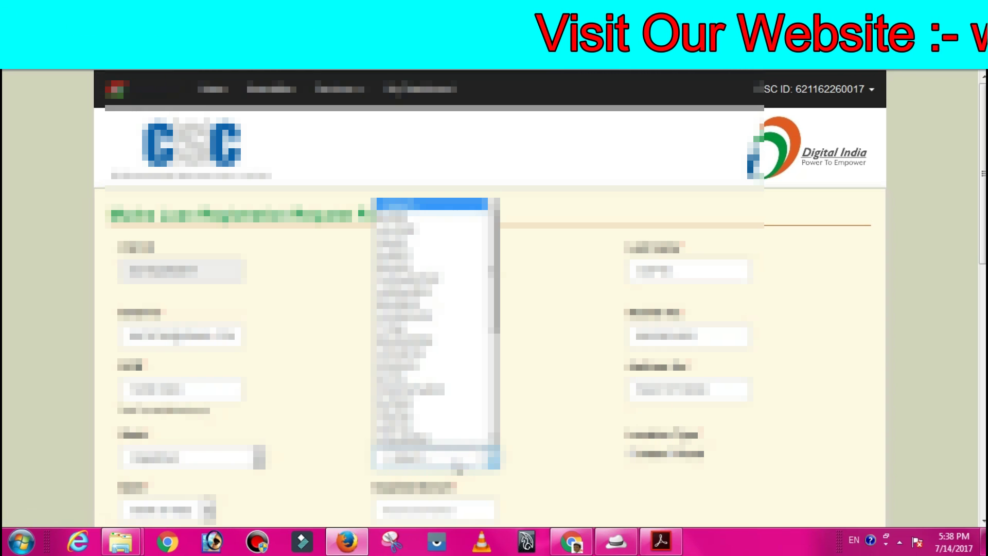
{"action": "key", "text": "Down"}
{"action": "key", "text": "Down"}
{"action": "key", "text": "Down"}
{"action": "key", "text": "Down"}
{"action": "key", "text": "Down"}
{"action": "key", "text": "Down"}
{"action": "key", "text": "Down"}
{"action": "key", "text": "Down"}
{"action": "key", "text": "Down"}
{"action": "key", "text": "Down"}
{"action": "key", "text": "Down"}
{"action": "key", "text": "Return"}
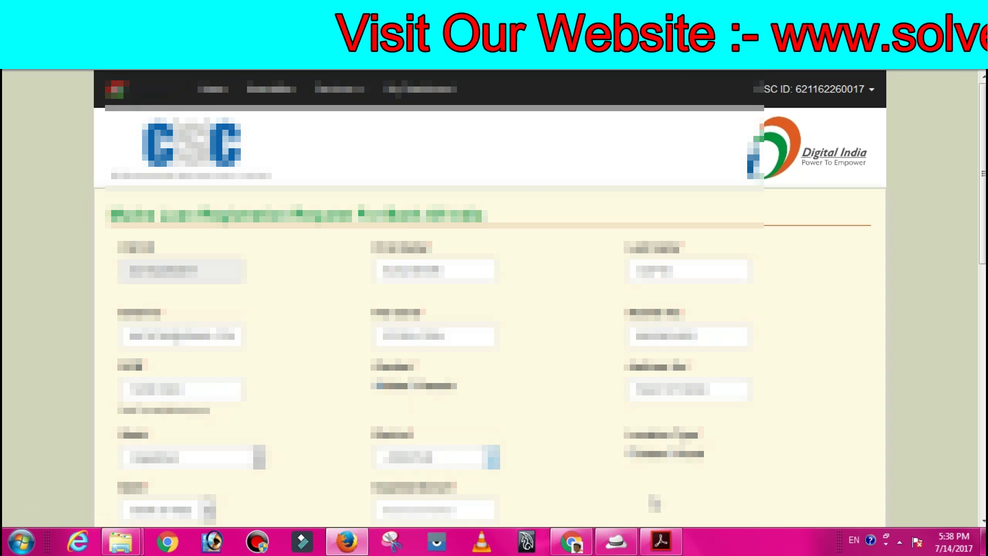
{"action": "left_click", "coordinate": [589, 456]}
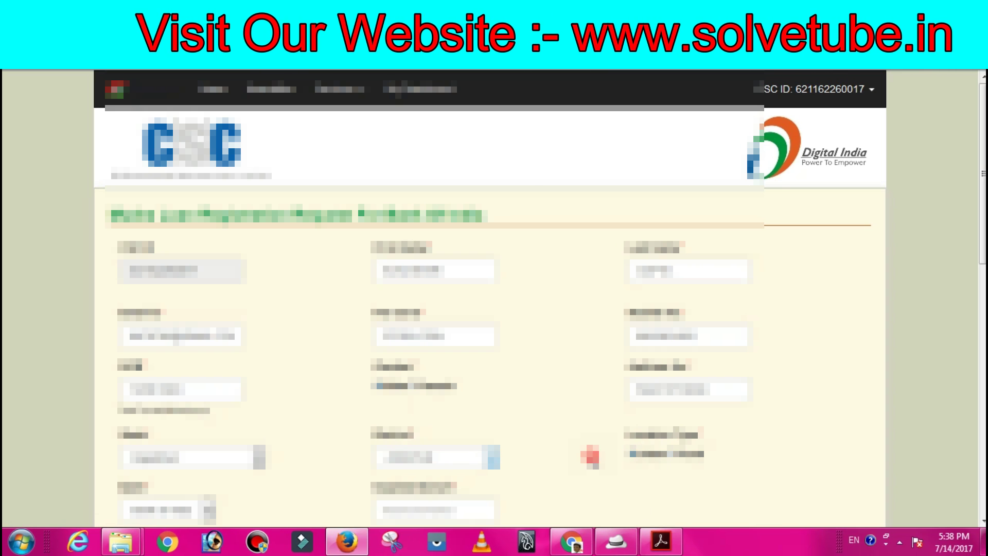
- Choose the bank from the bank dropdown list
{"action": "scroll", "coordinate": [588, 457], "scroll_direction": "down", "scroll_amount": 8}
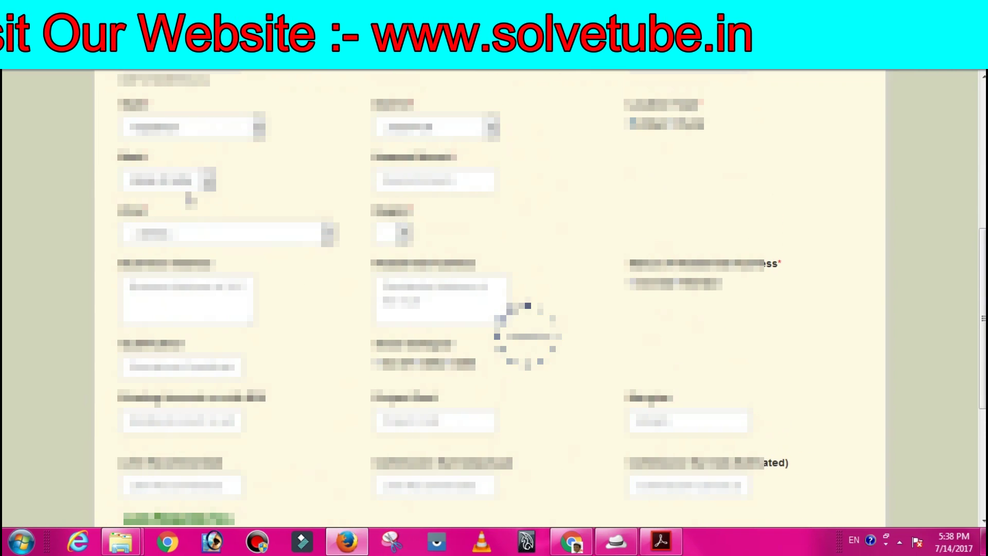
{"action": "left_click", "coordinate": [177, 185]}
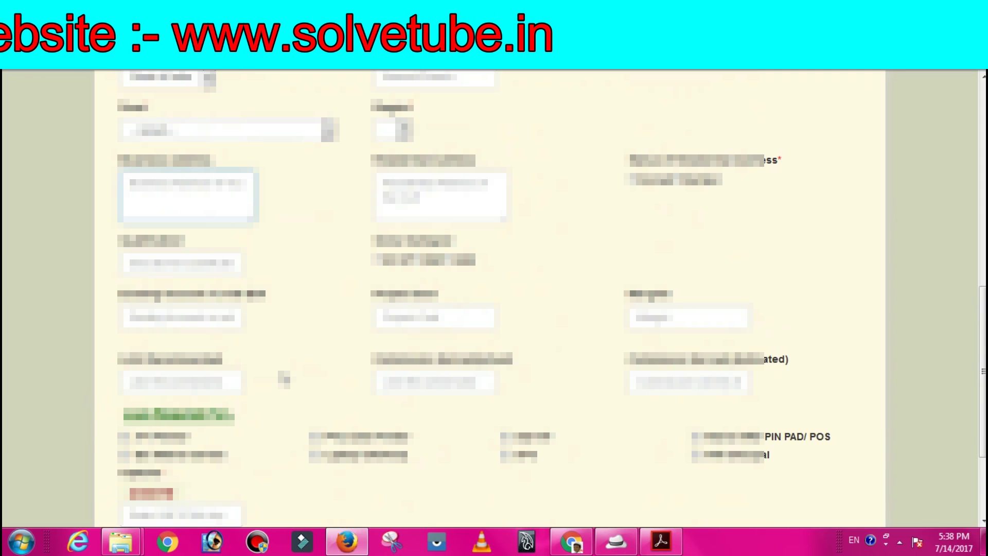
{"action": "scroll", "coordinate": [282, 373], "scroll_direction": "up", "scroll_amount": 3}
{"action": "left_click", "coordinate": [172, 243]}
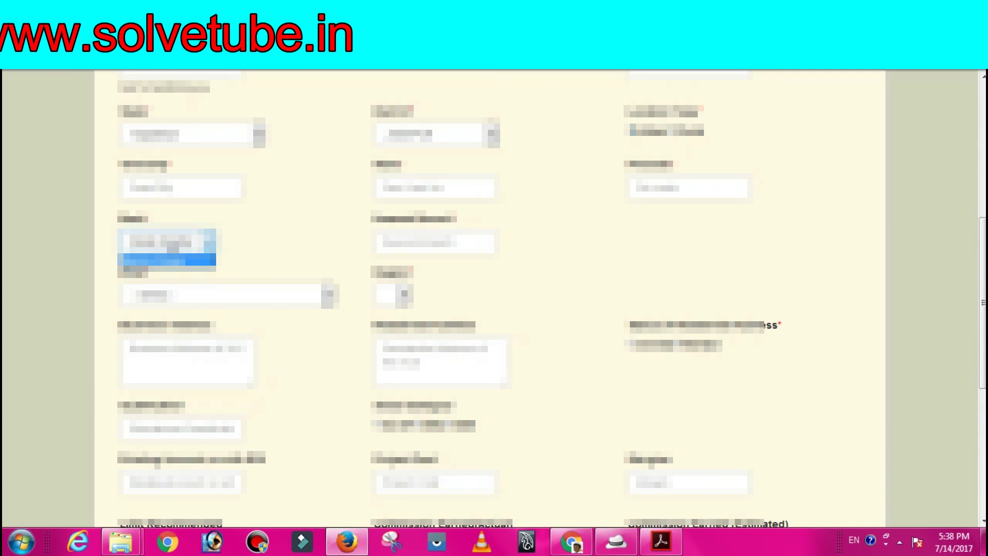
{"action": "left_click", "coordinate": [164, 259]}
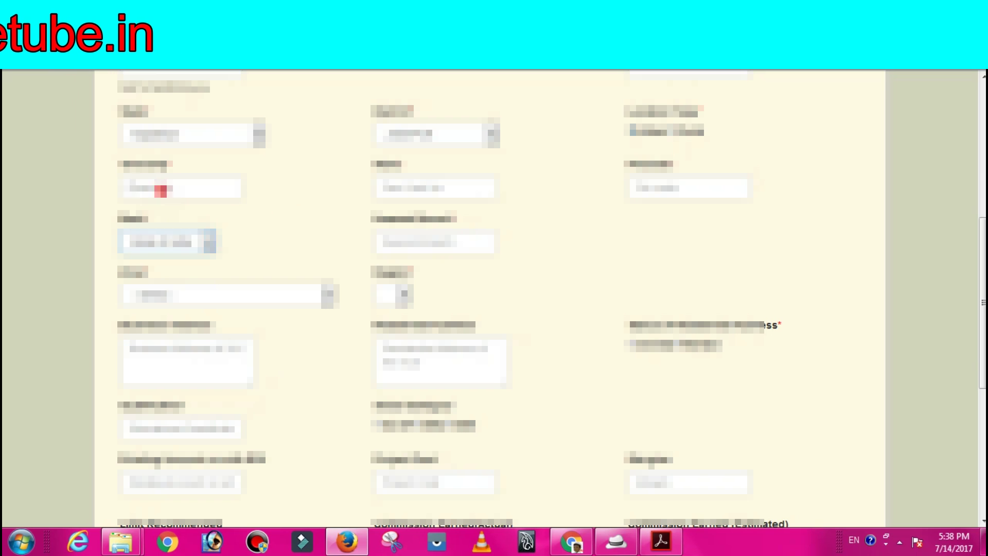
- Correct the first address field, then enter the applicant's PIN code and locality
{"action": "left_click", "coordinate": [160, 189]}
{"action": "key", "text": "BackSpace"}
{"action": "key", "text": "BackSpace"}
{"action": "key", "text": "BackSpace"}
{"action": "key", "text": "BackSpace"}
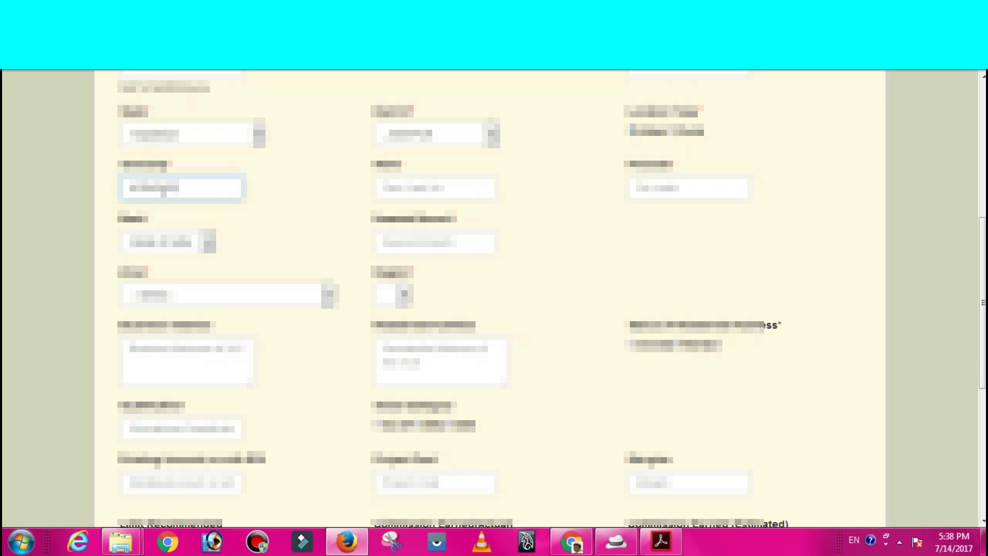
{"action": "key", "text": "Tab"}
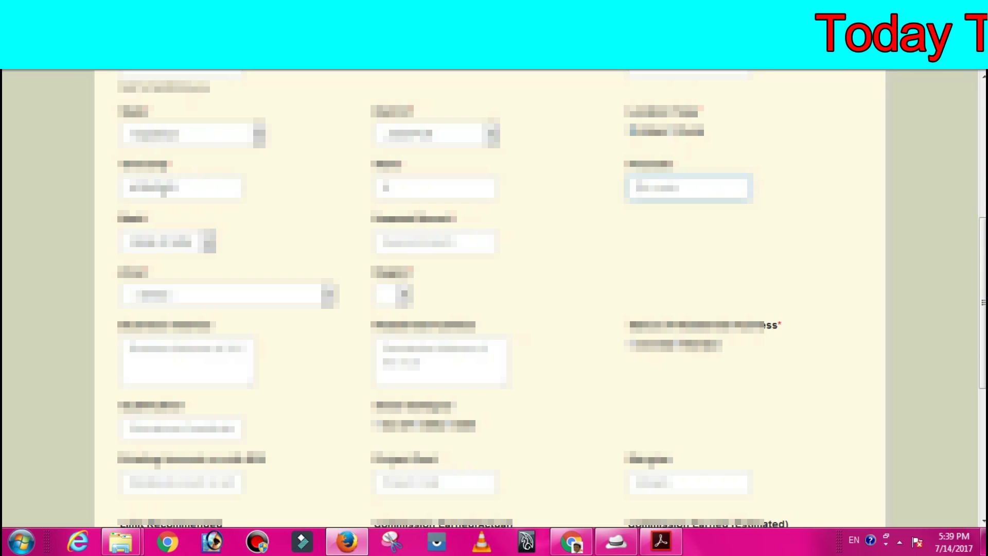
{"action": "type", "text": "411001"}
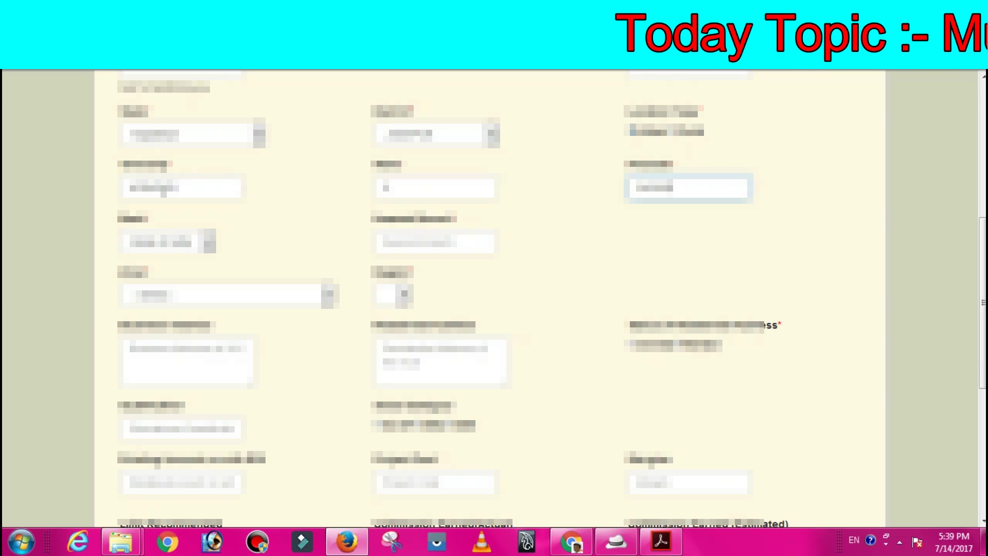
{"action": "key", "text": "Tab"}
{"action": "key", "text": "Tab"}
{"action": "type", "text": "Pune"}
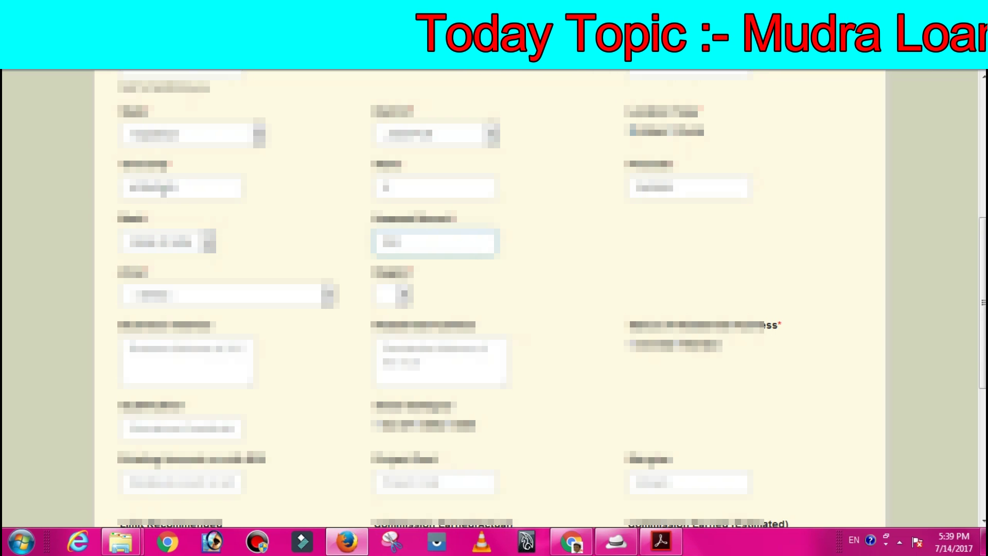
{"action": "type", "text": "nagar"}
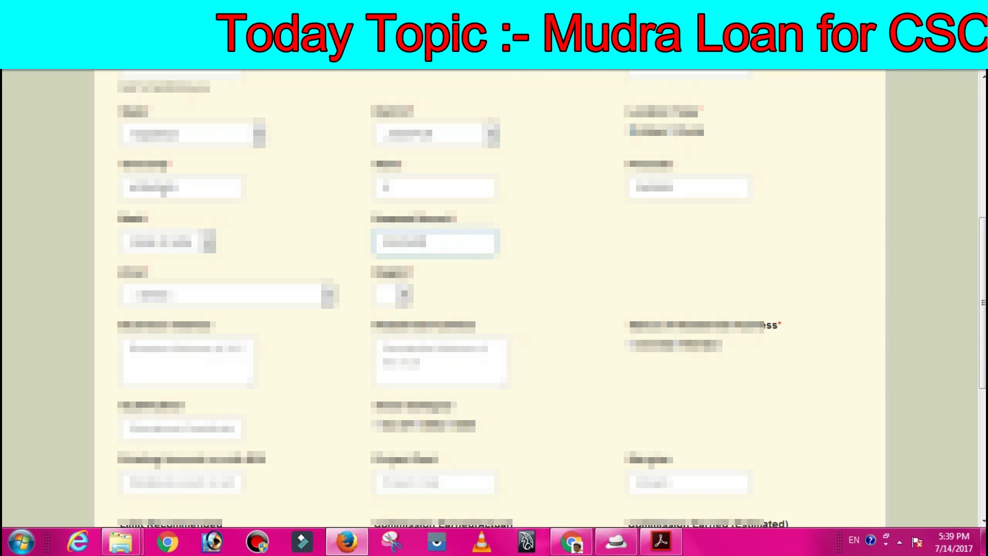
{"action": "key", "text": "Tab"}
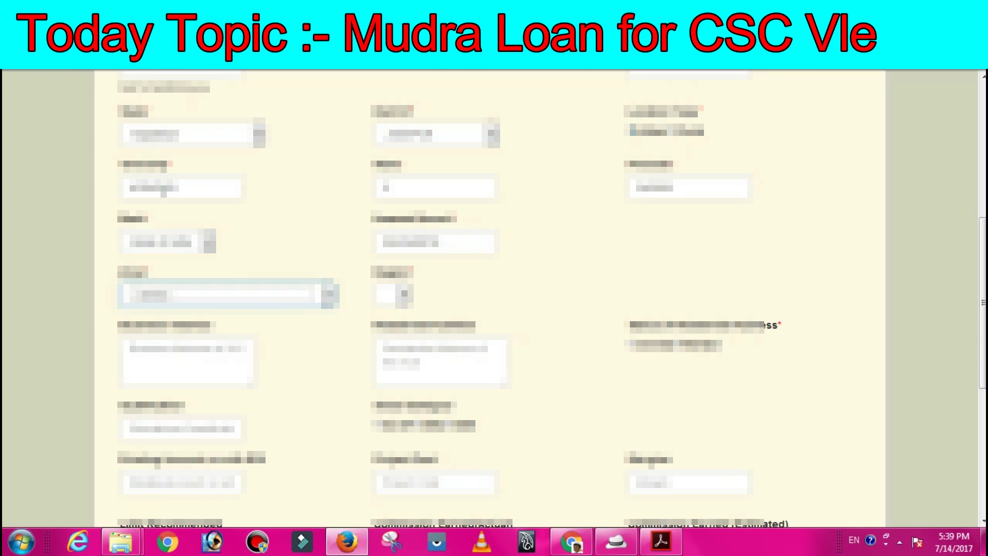
- Pick the next location dropdown value and choose the block from the Block list
{"action": "key", "text": "Down"}
{"action": "key", "text": "Tab"}
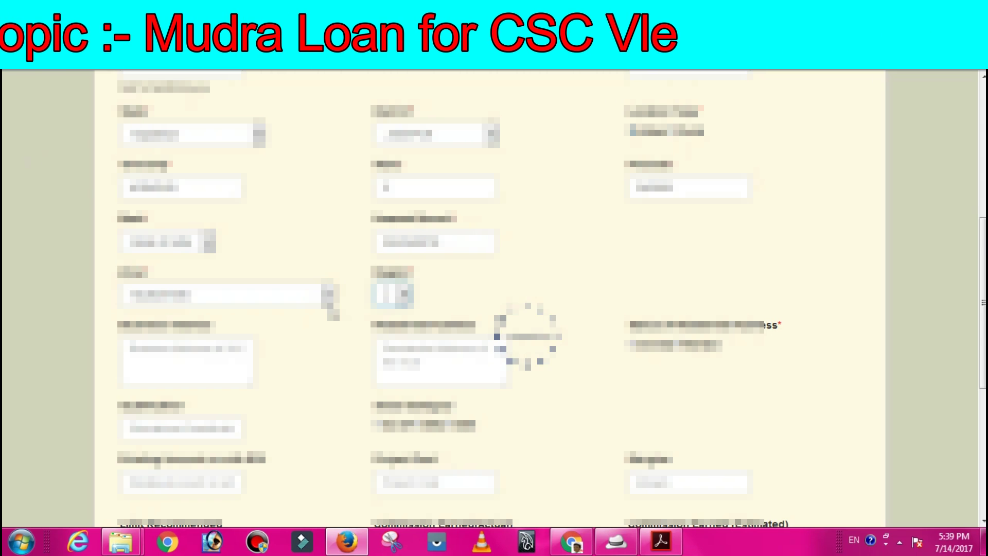
{"action": "left_click", "coordinate": [409, 297]}
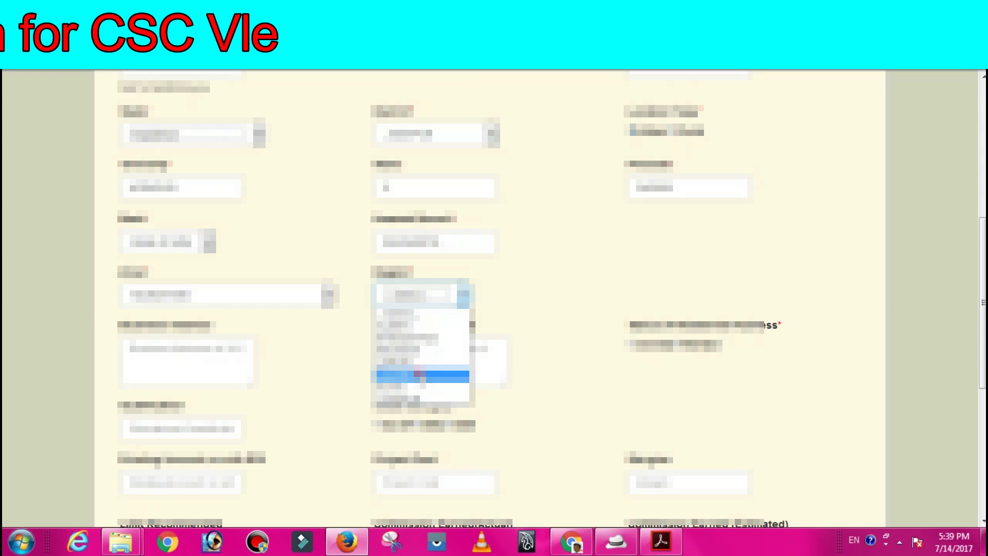
{"action": "left_click", "coordinate": [419, 377]}
{"action": "left_click", "coordinate": [200, 348]}
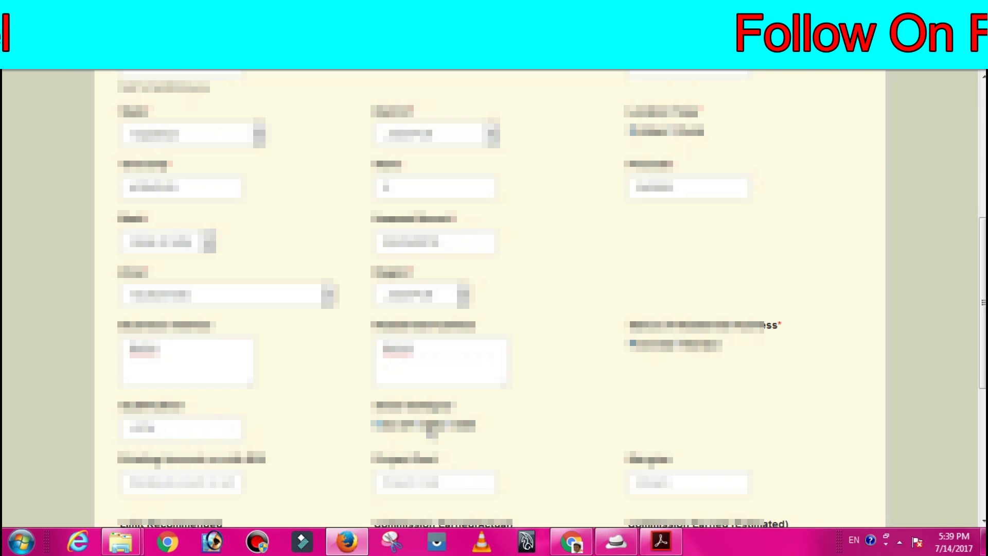
- Enter 100000 as the project cost and 10000 in the neighbouring margin field
{"action": "scroll", "coordinate": [503, 392], "scroll_direction": "down", "scroll_amount": 5}
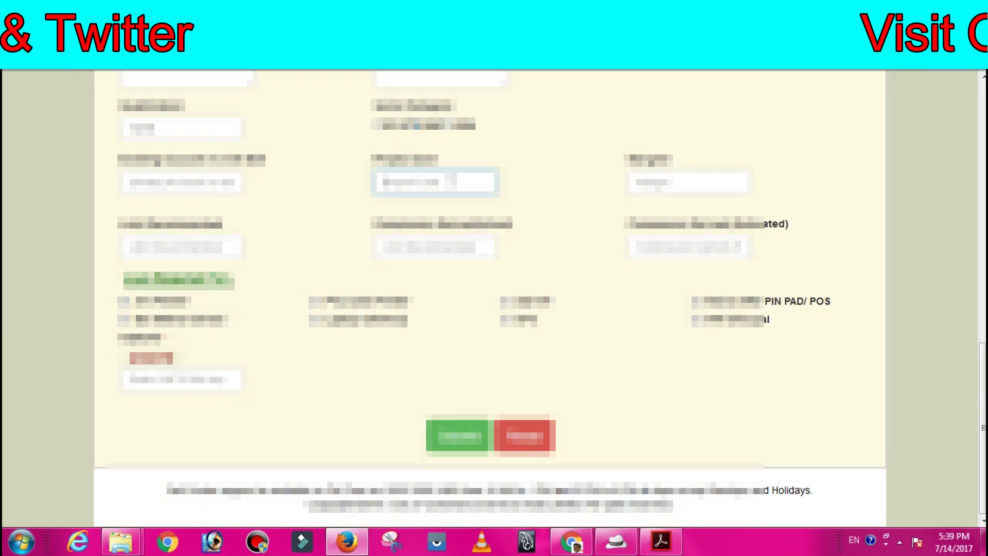
{"action": "type", "text": "100"}
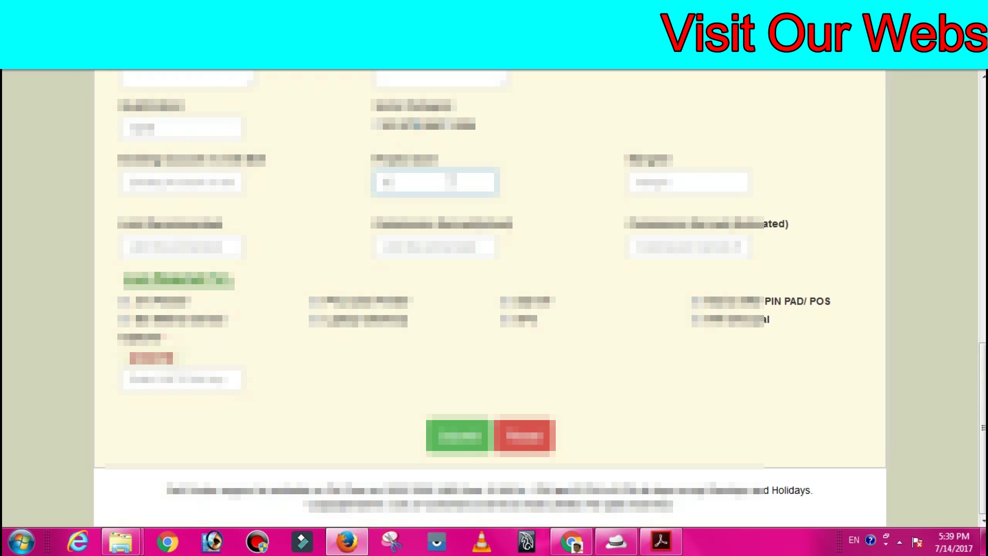
{"action": "type", "text": "000"}
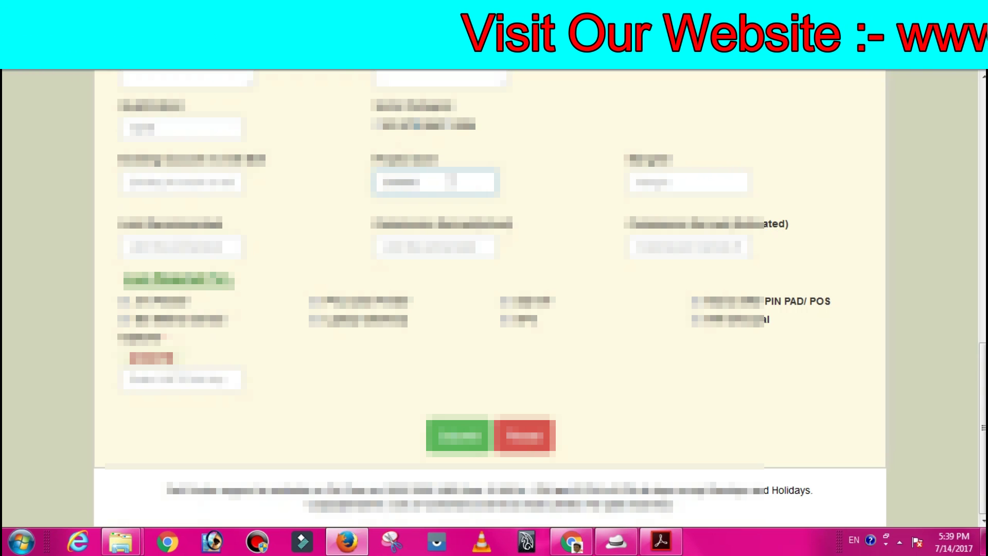
{"action": "left_click", "coordinate": [685, 181]}
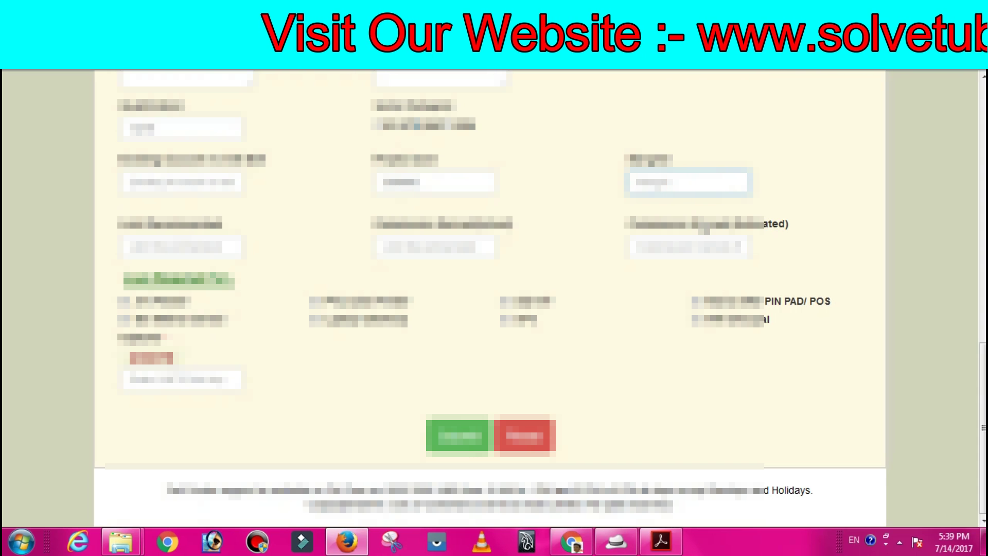
{"action": "type", "text": "10000"}
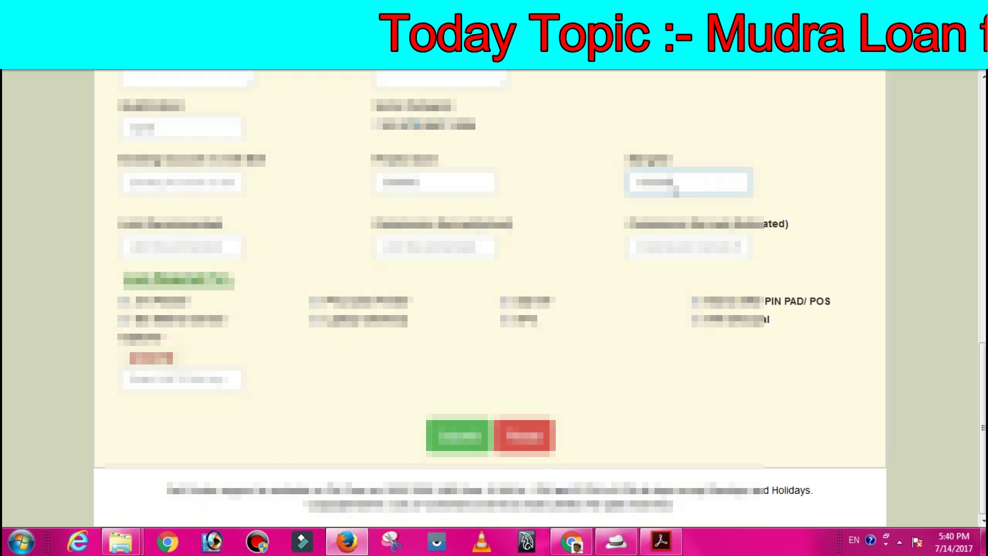
- Set Loan Recommended to 50000 and both actual and estimated commission to 5000
{"action": "left_click", "coordinate": [615, 190]}
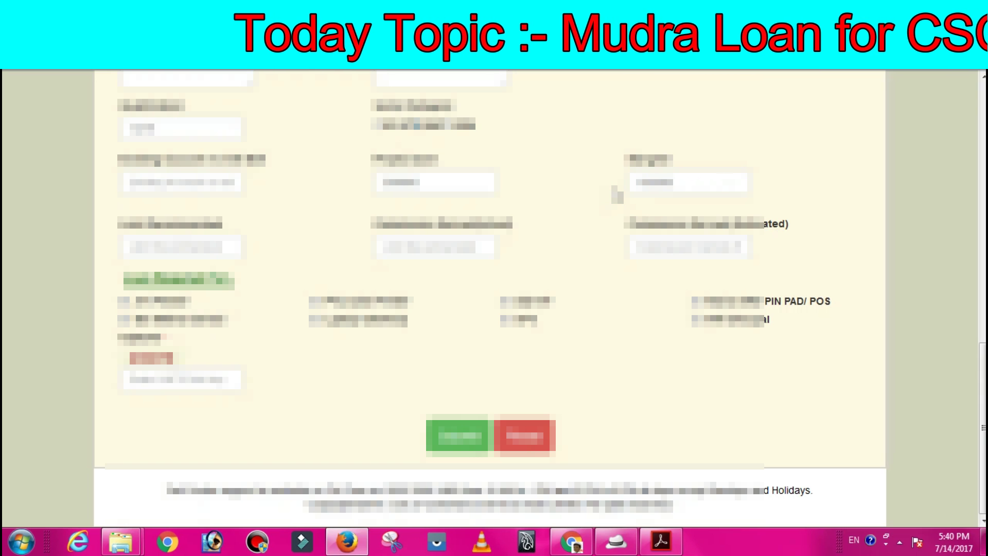
{"action": "left_click", "coordinate": [190, 249]}
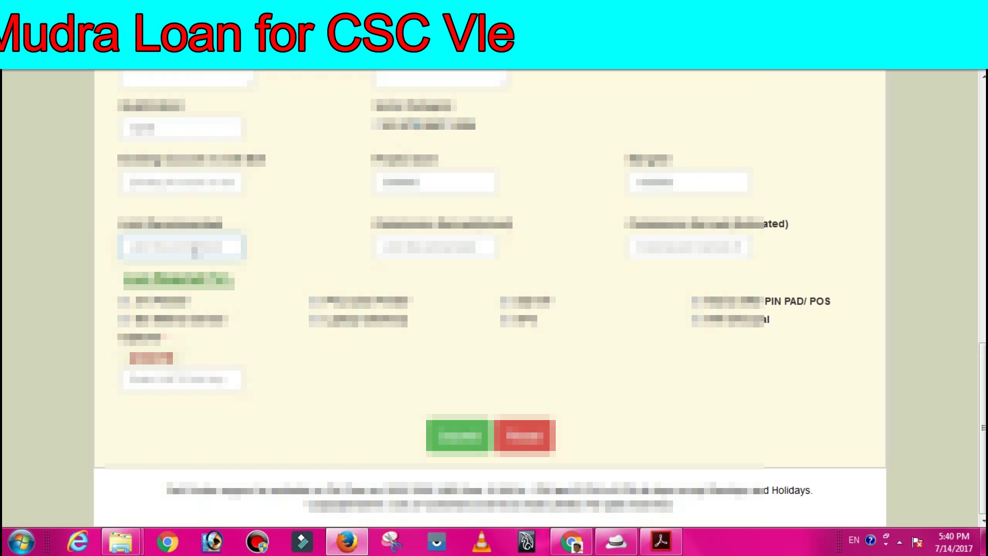
{"action": "type", "text": "50000"}
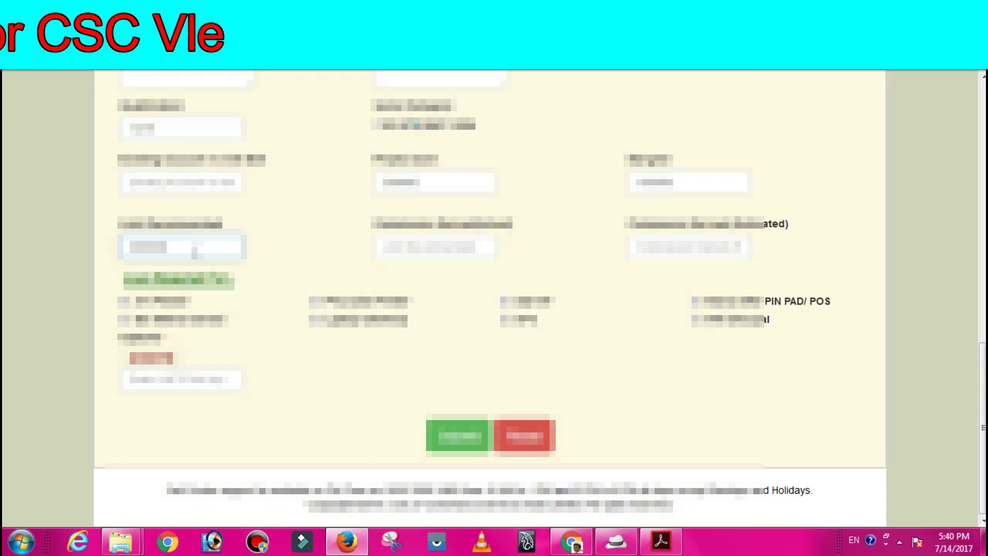
{"action": "left_click", "coordinate": [434, 250]}
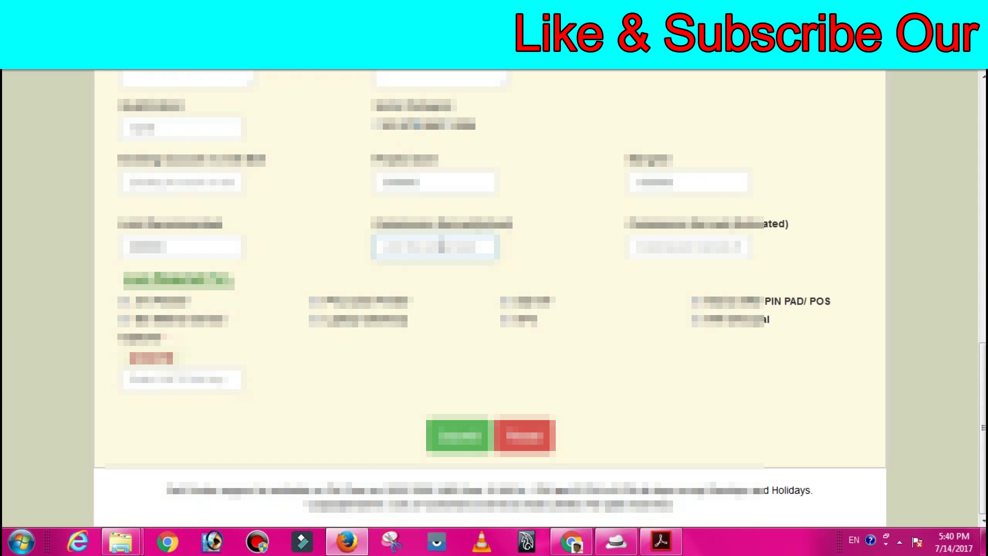
{"action": "key", "text": "BackSpace"}
{"action": "type", "text": "5000"}
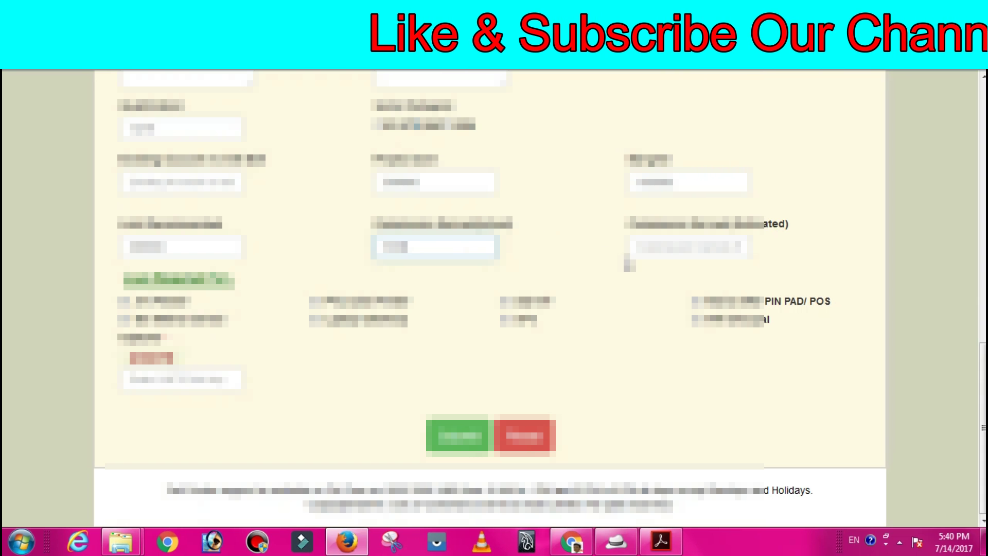
{"action": "left_click", "coordinate": [700, 239]}
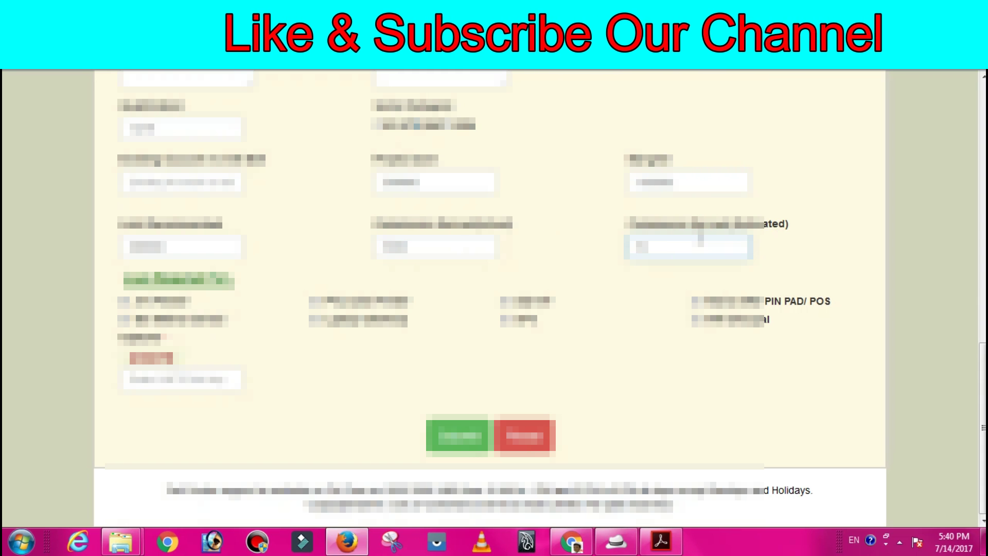
{"action": "type", "text": "5000"}
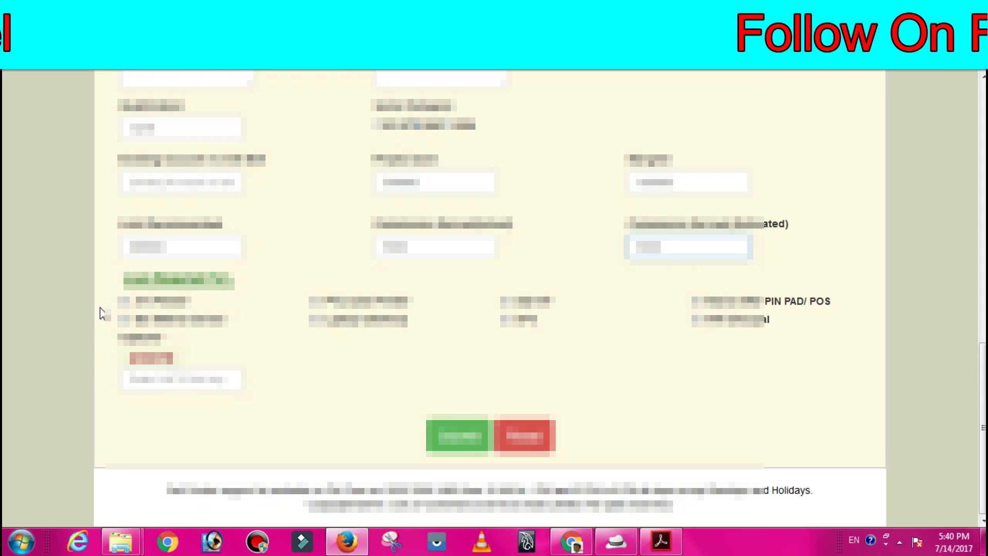
- Tick three Loan Required For purposes
{"action": "left_click", "coordinate": [124, 300]}
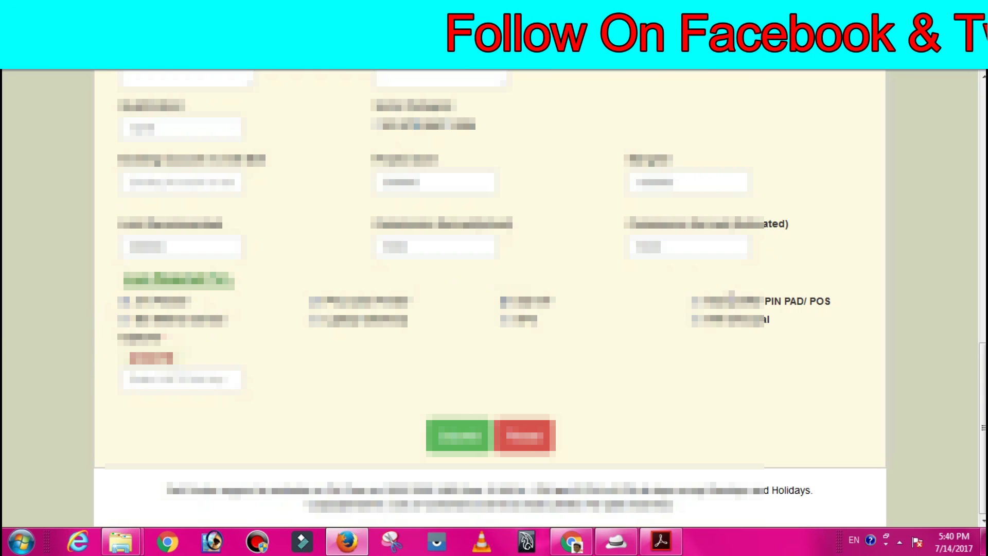
{"action": "left_click", "coordinate": [695, 319]}
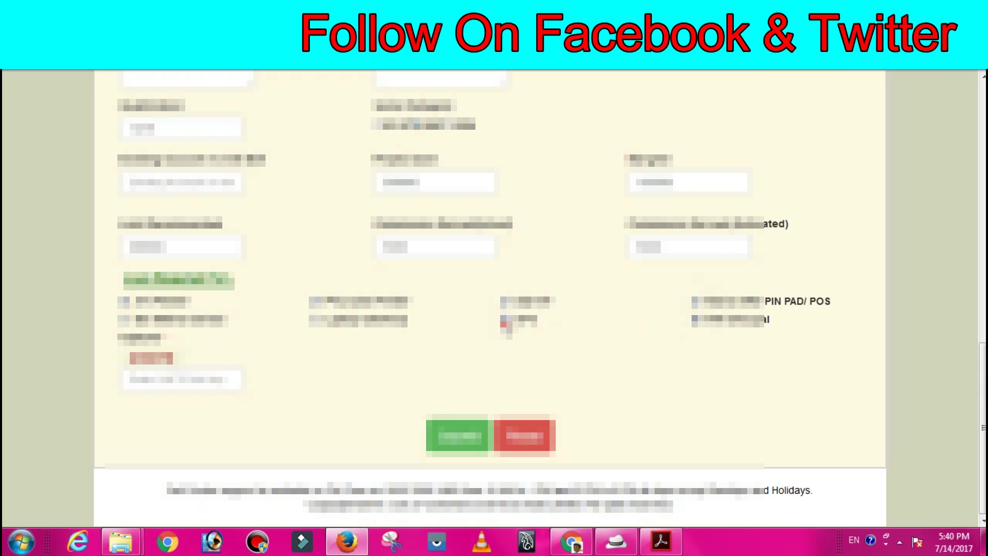
{"action": "left_click", "coordinate": [124, 319]}
- Enter the existing account number, submit the form and return to the top of the page
{"action": "left_click", "coordinate": [170, 385]}
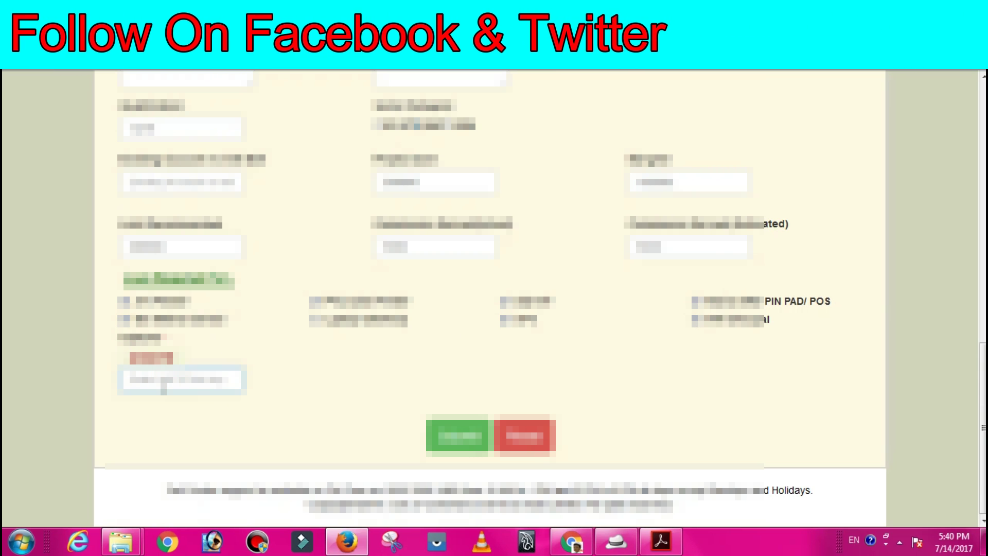
{"action": "type", "text": "12345678"}
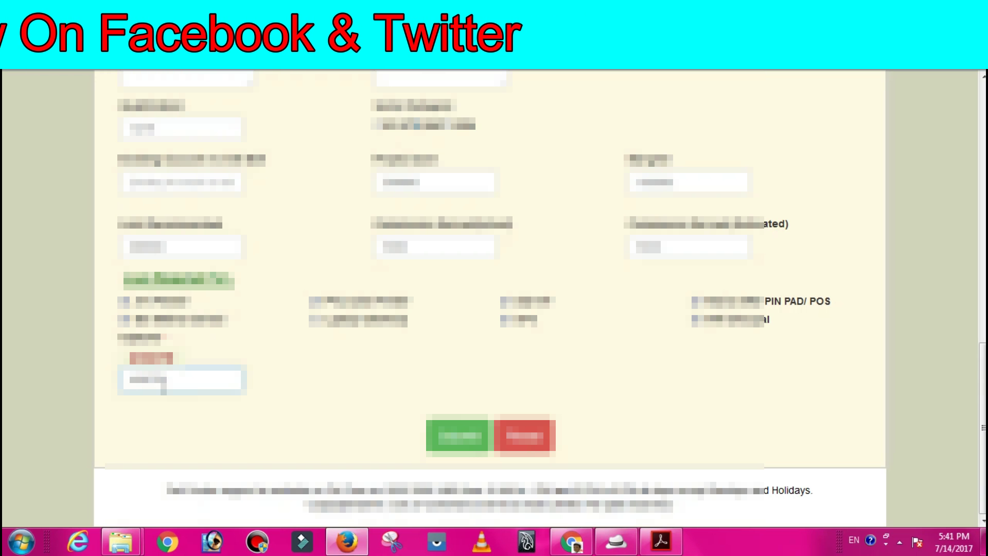
{"action": "left_click", "coordinate": [461, 443]}
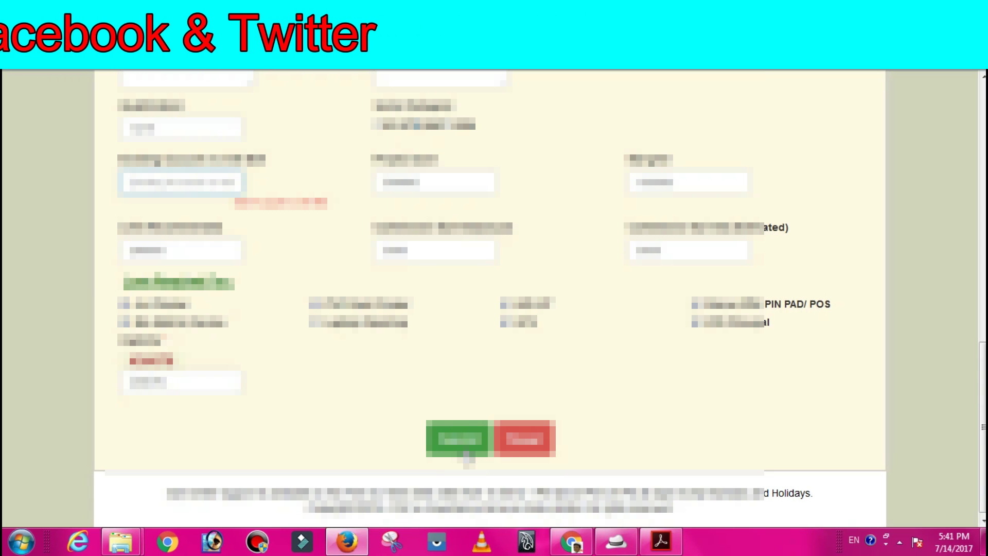
{"action": "scroll", "coordinate": [569, 214], "scroll_direction": "up", "scroll_amount": 6}
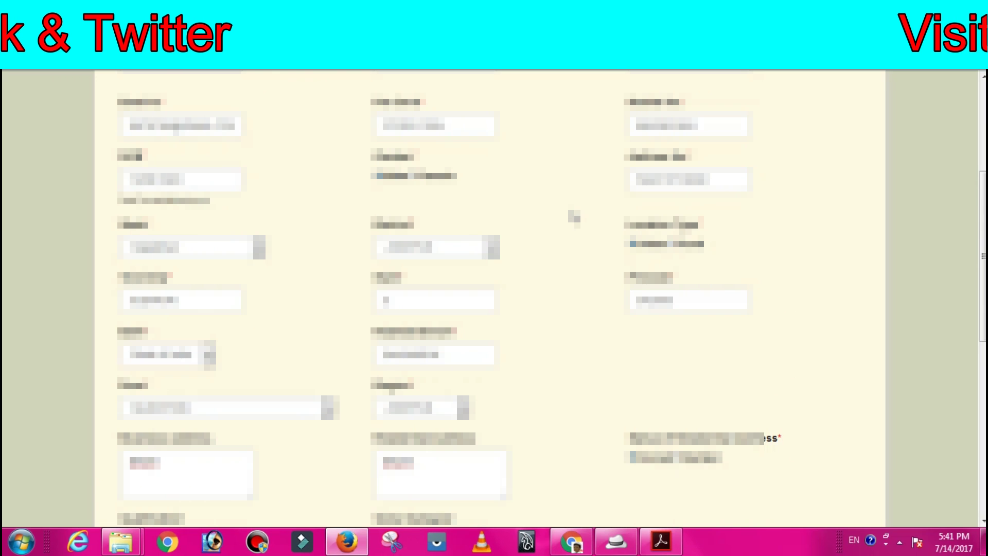
{"action": "scroll", "coordinate": [593, 213], "scroll_direction": "up", "scroll_amount": 4}
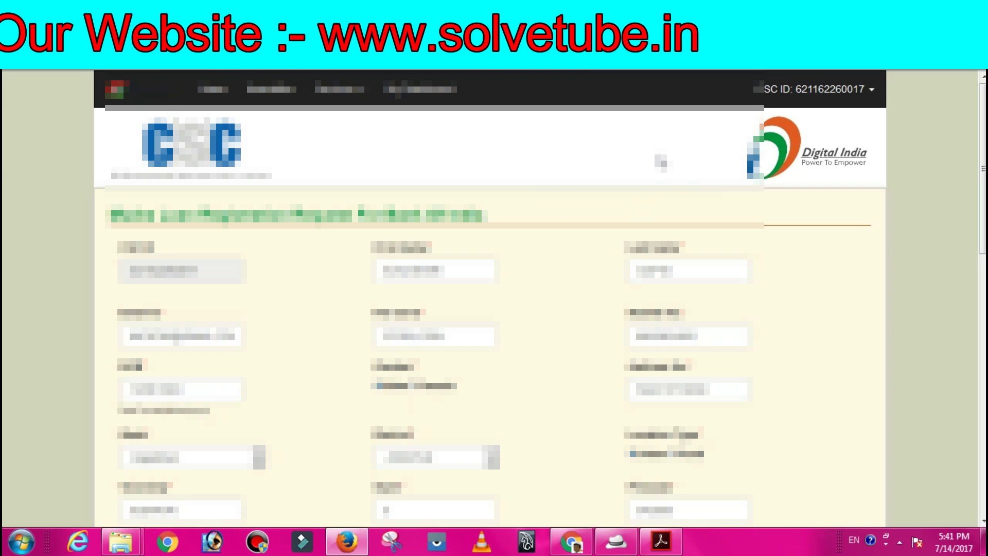
{"action": "scroll", "coordinate": [489, 298], "scroll_direction": "down", "scroll_amount": 5}
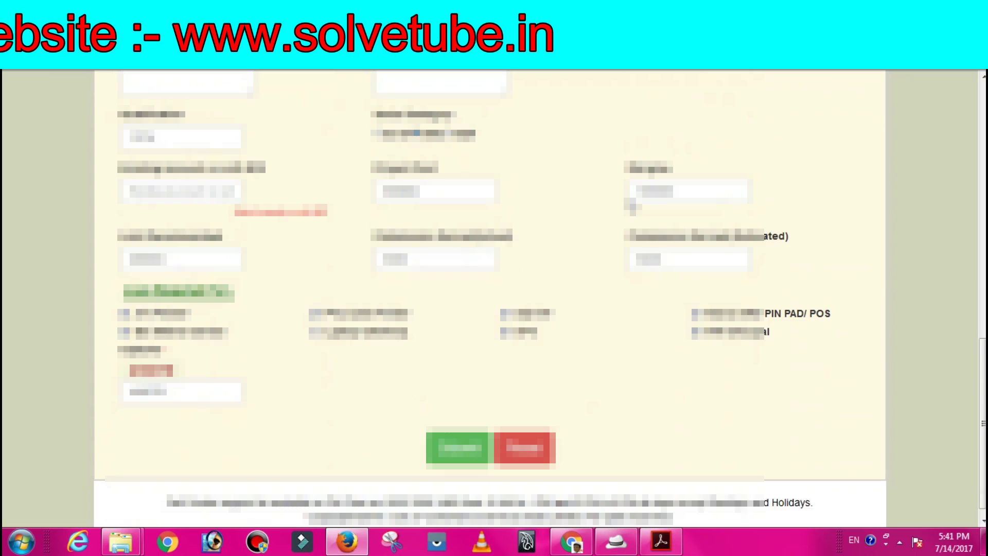
{"action": "key", "text": "Home"}
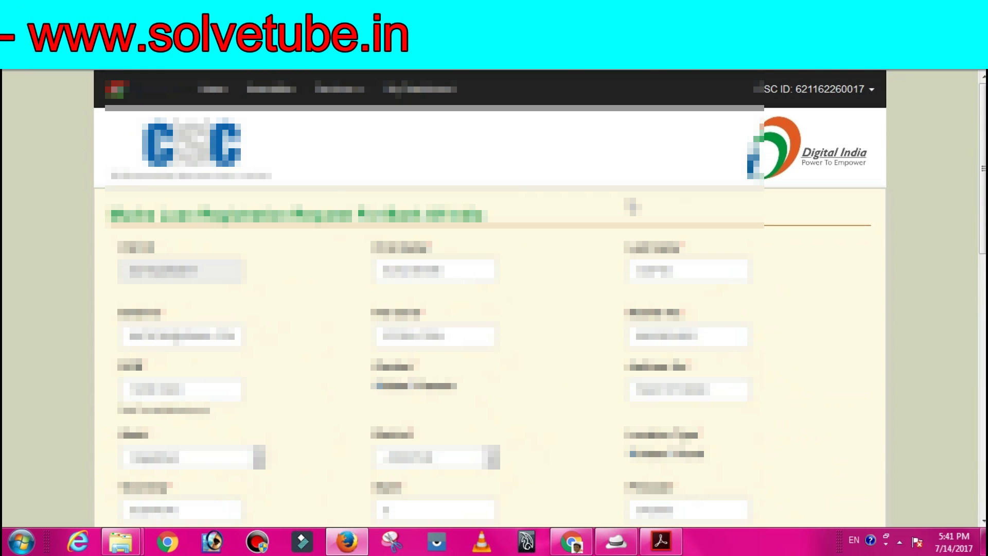